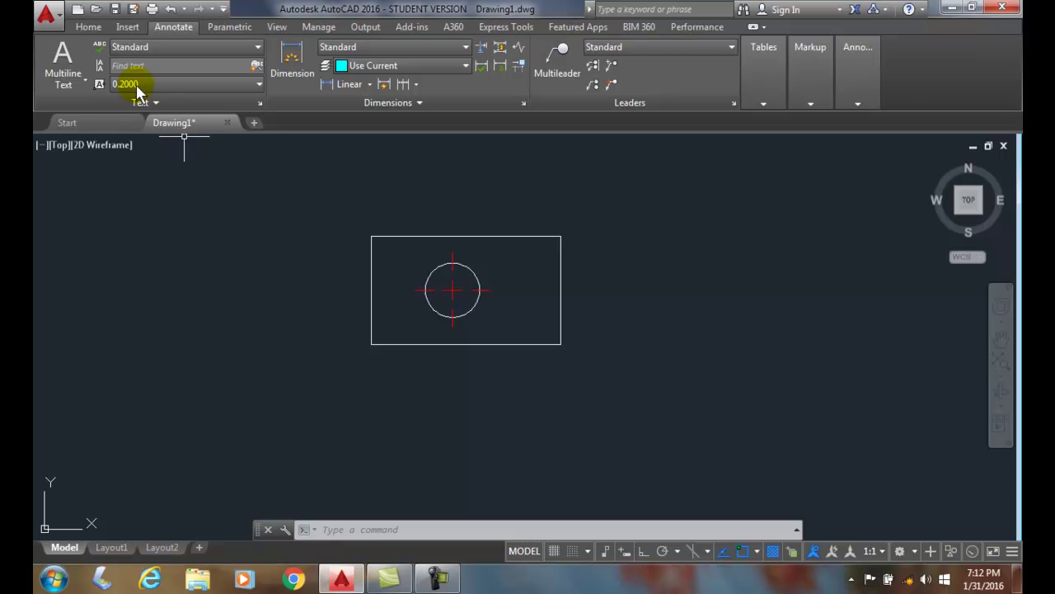
# - Add a vertical 1.0000 dimension on the rectangle's left edge, placed to its left
pyautogui.click(89, 28)
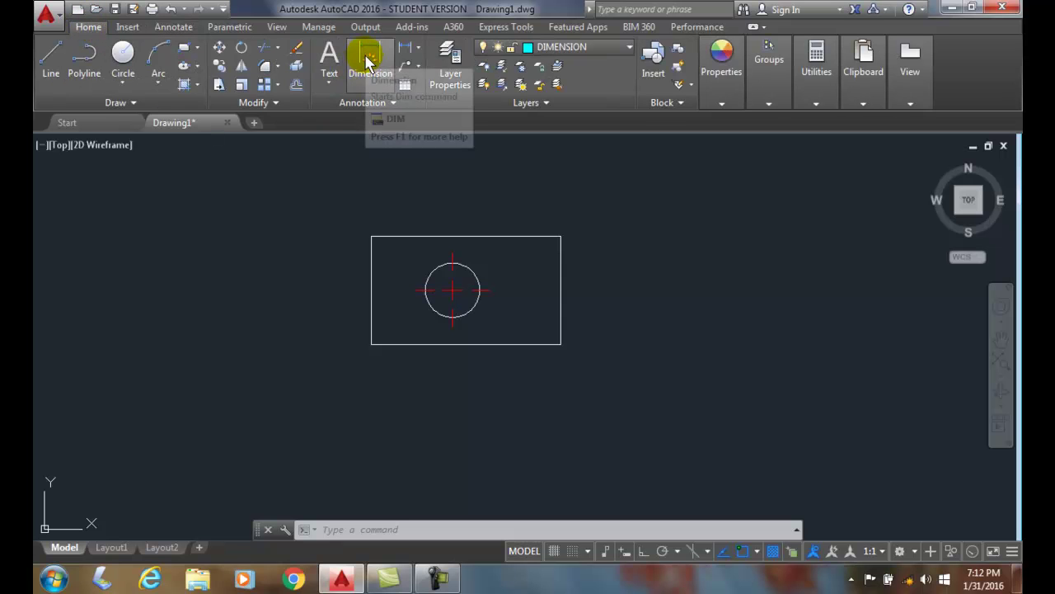
pyautogui.click(172, 29)
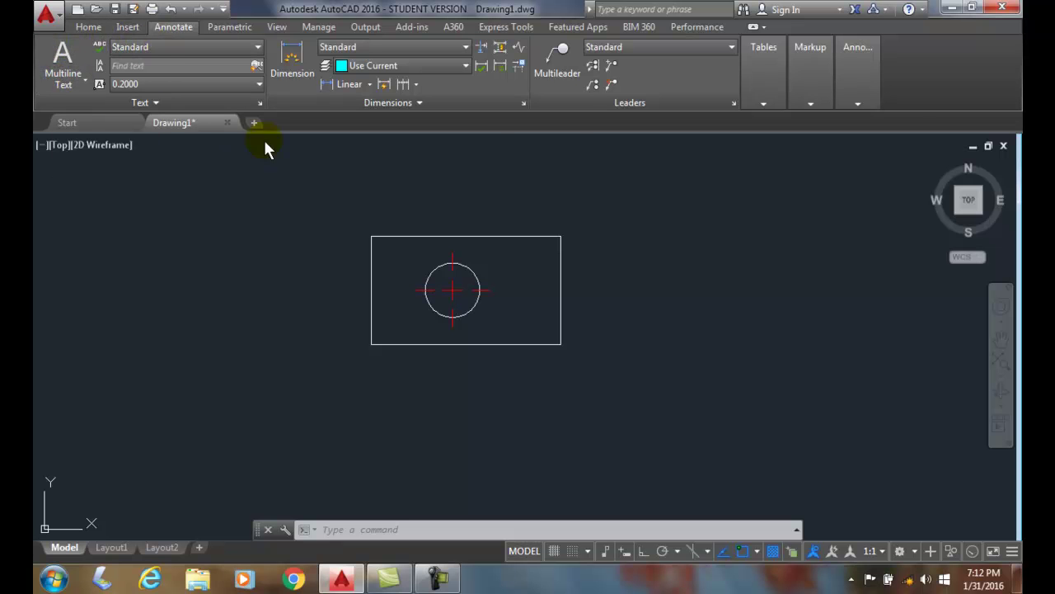
pyautogui.click(292, 62)
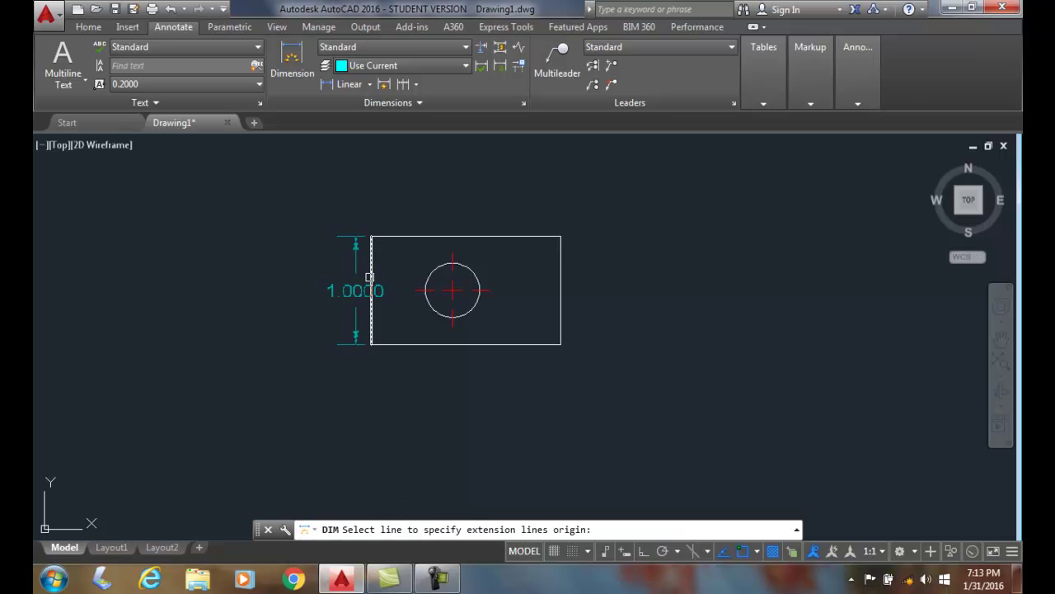
pyautogui.click(369, 277)
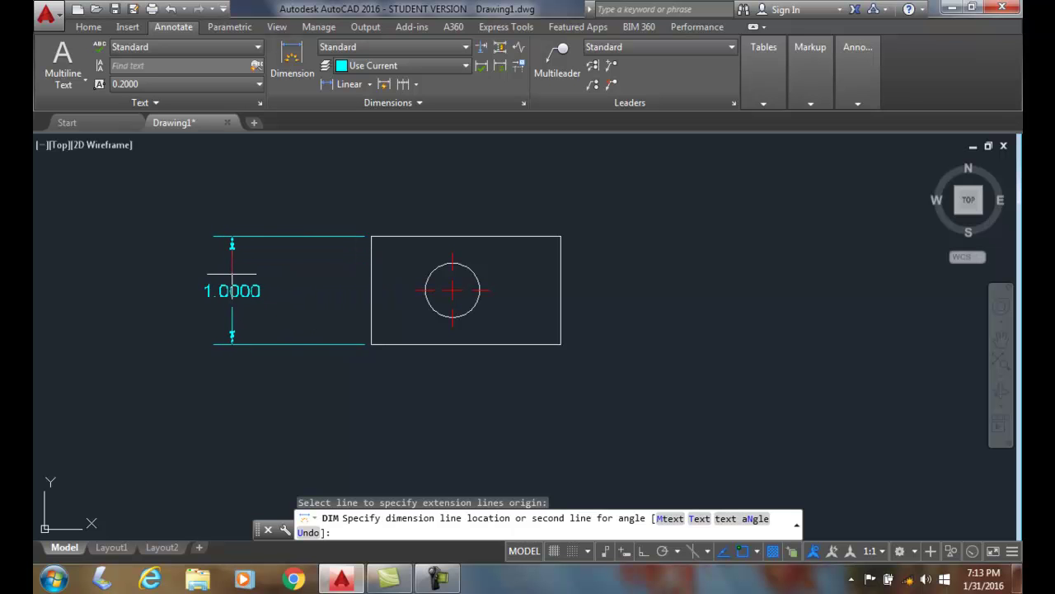
pyautogui.click(235, 273)
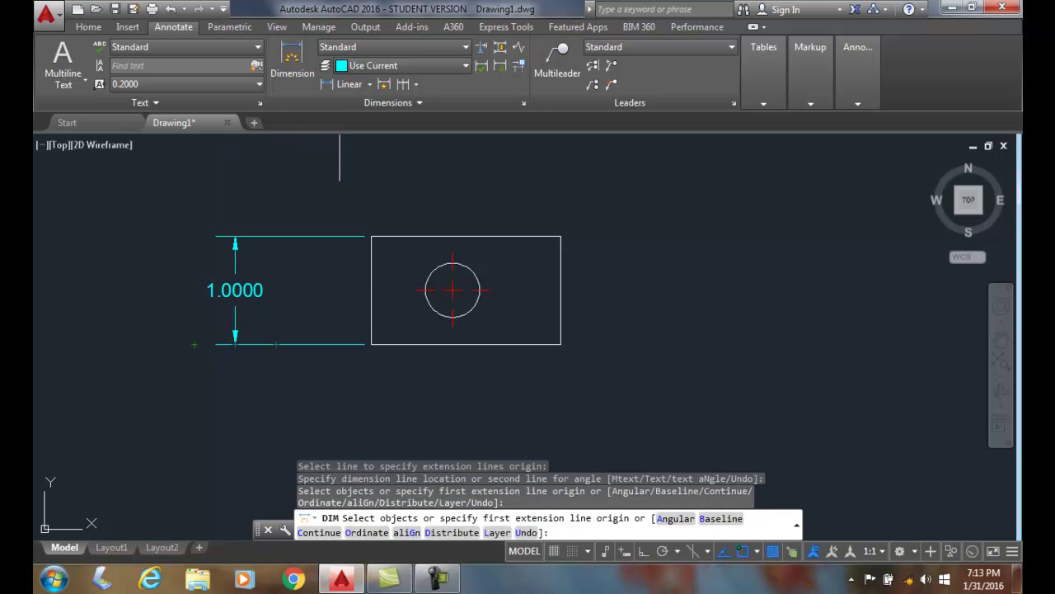
pyautogui.press('Escape')
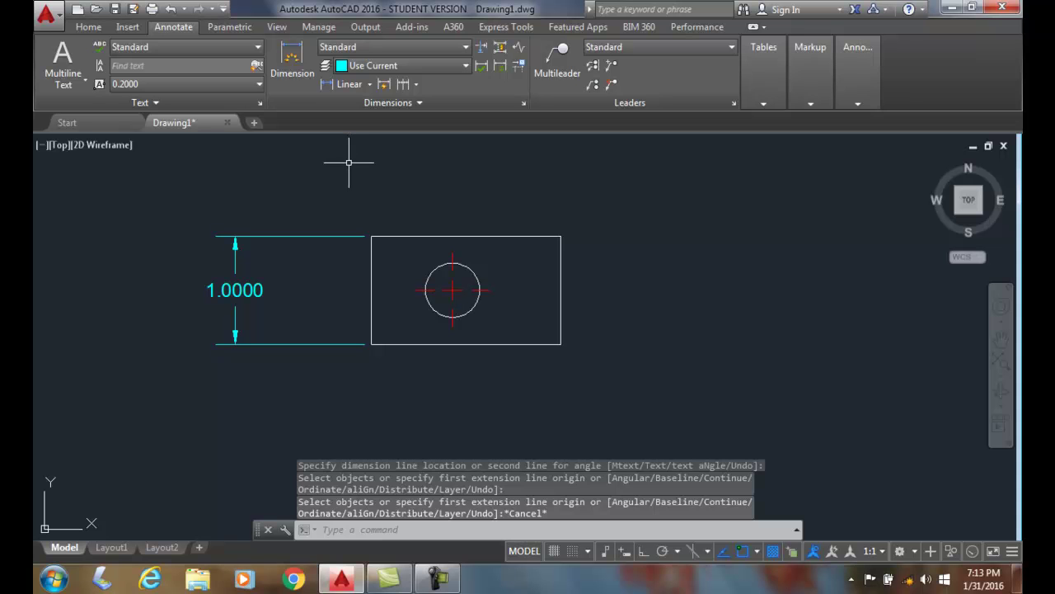
# - Dimension the rectangle's top edge as 1.7500, placed above the rectangle
pyautogui.click(288, 64)
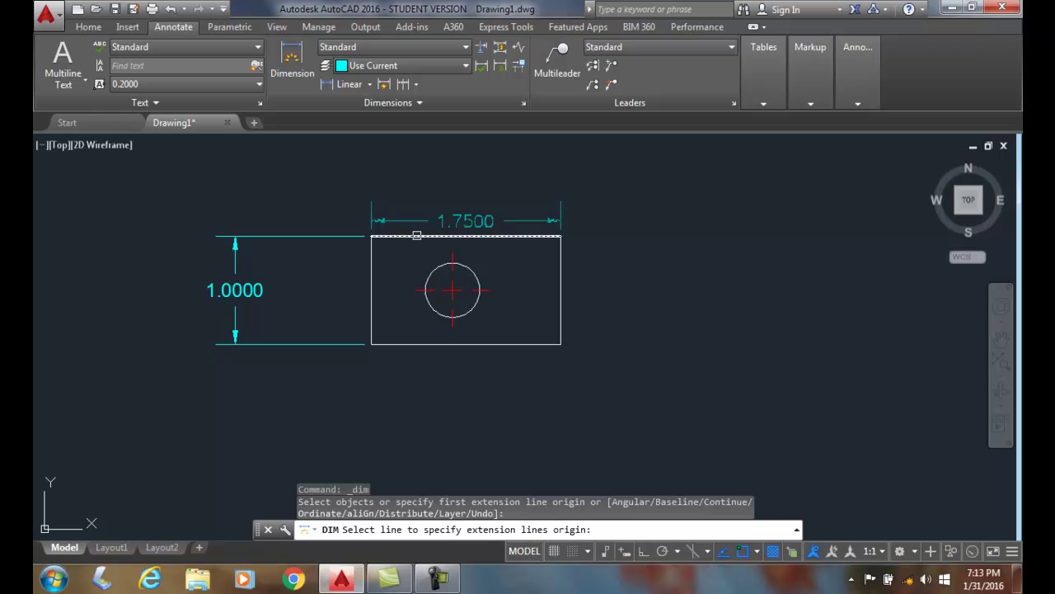
pyautogui.click(418, 233)
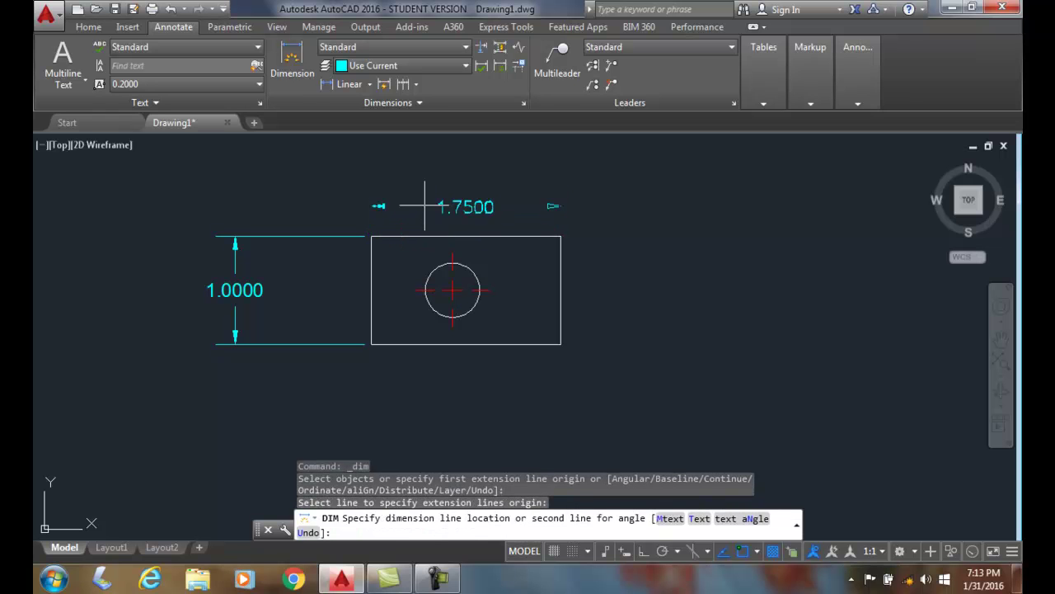
pyautogui.click(423, 164)
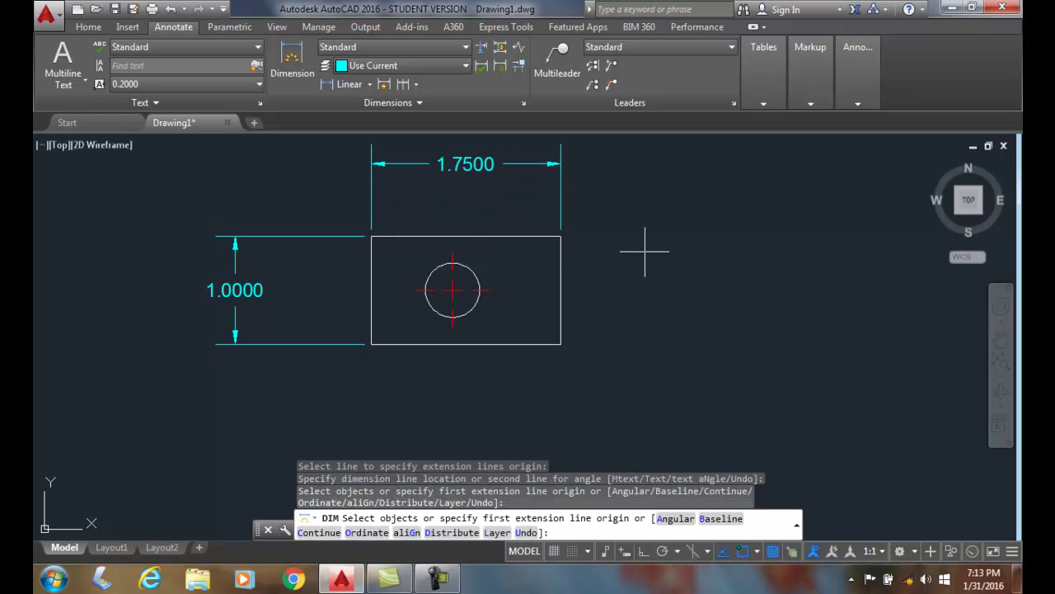
pyautogui.press('Escape')
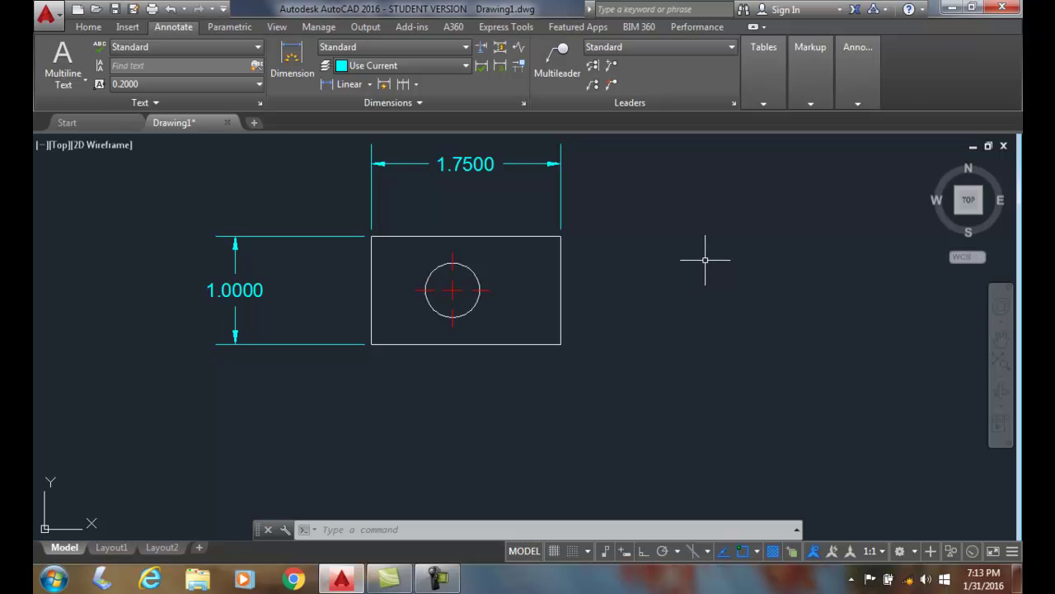
# - Enable Perpendicular snap and dimension 0.7500 from the circle's vertical centre line to the left edge
pyautogui.click(290, 66)
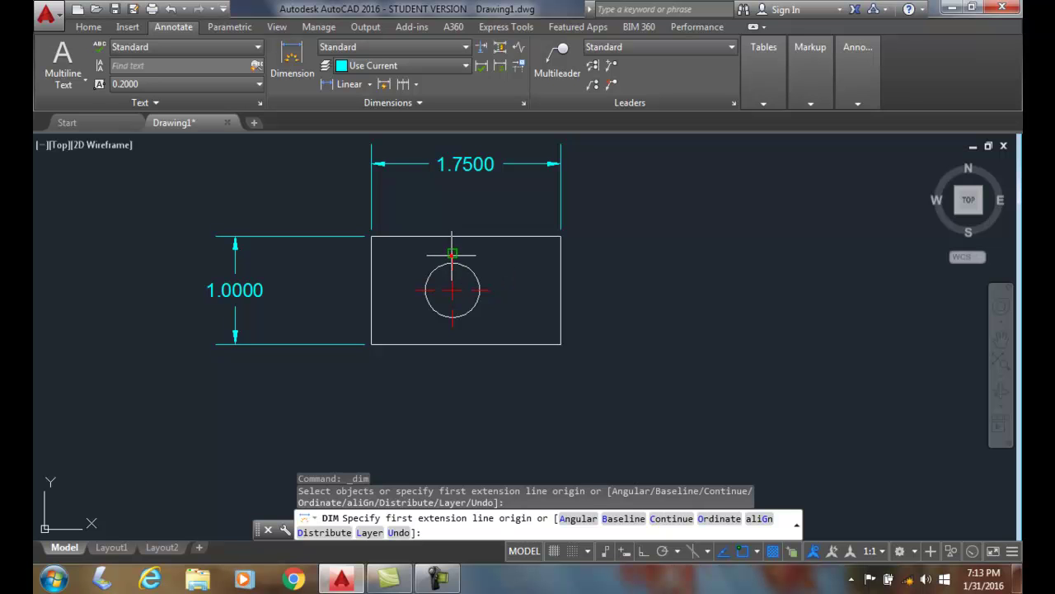
pyautogui.click(451, 253)
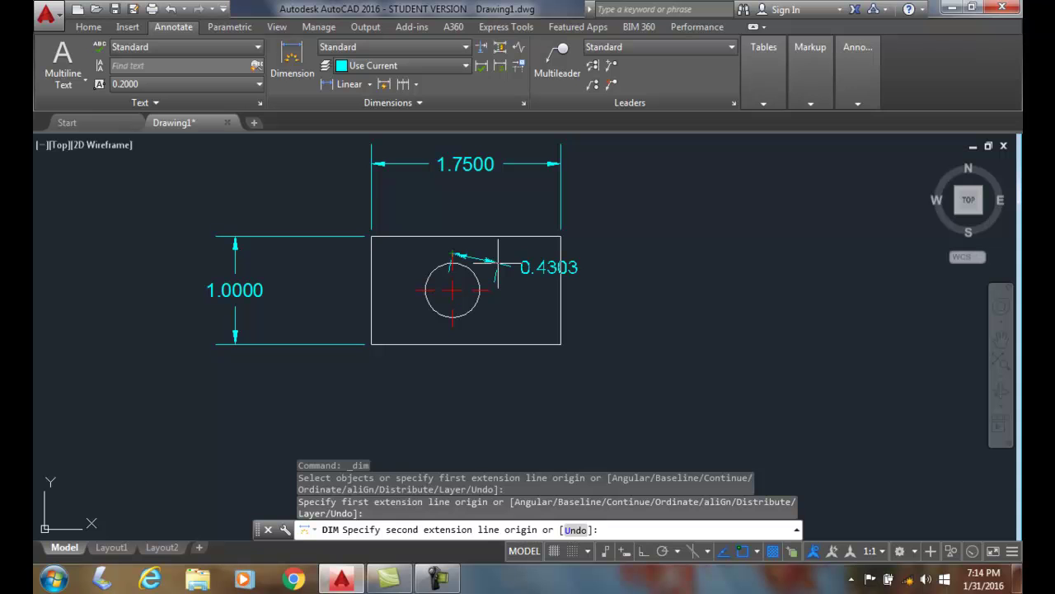
pyautogui.click(758, 550)
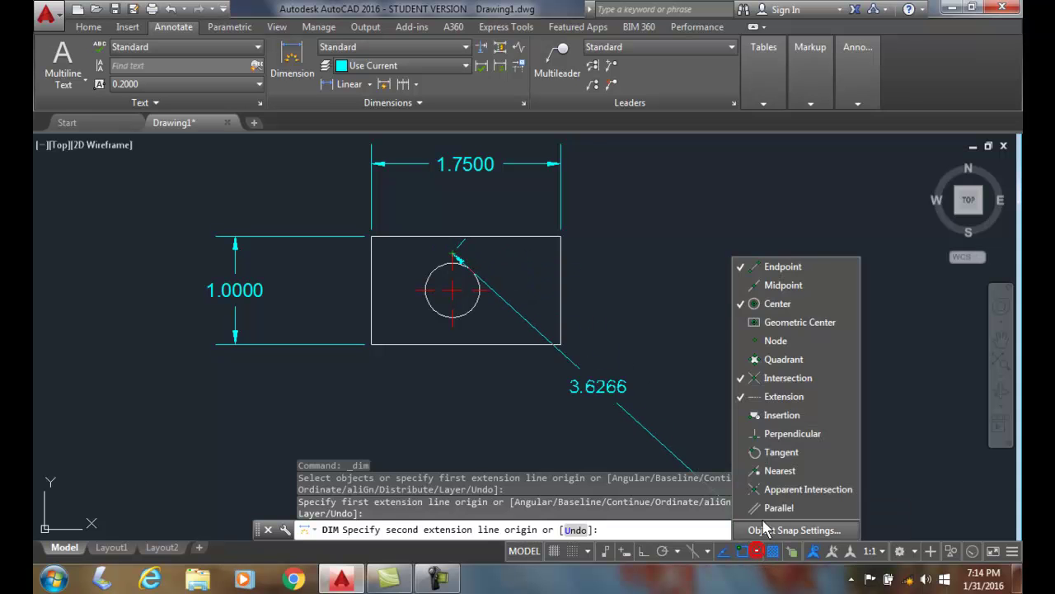
pyautogui.click(768, 431)
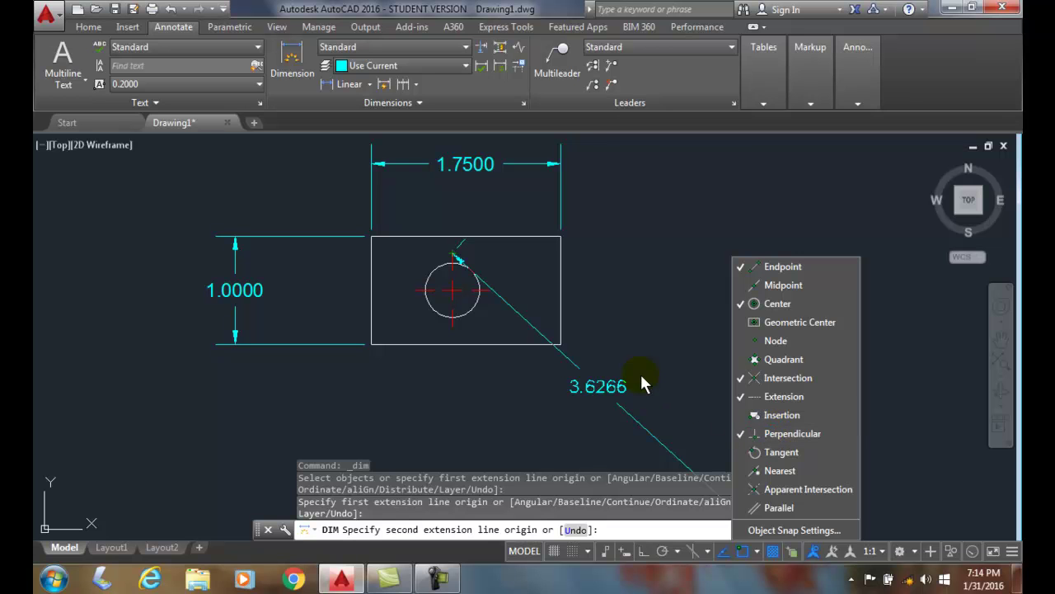
pyautogui.click(684, 367)
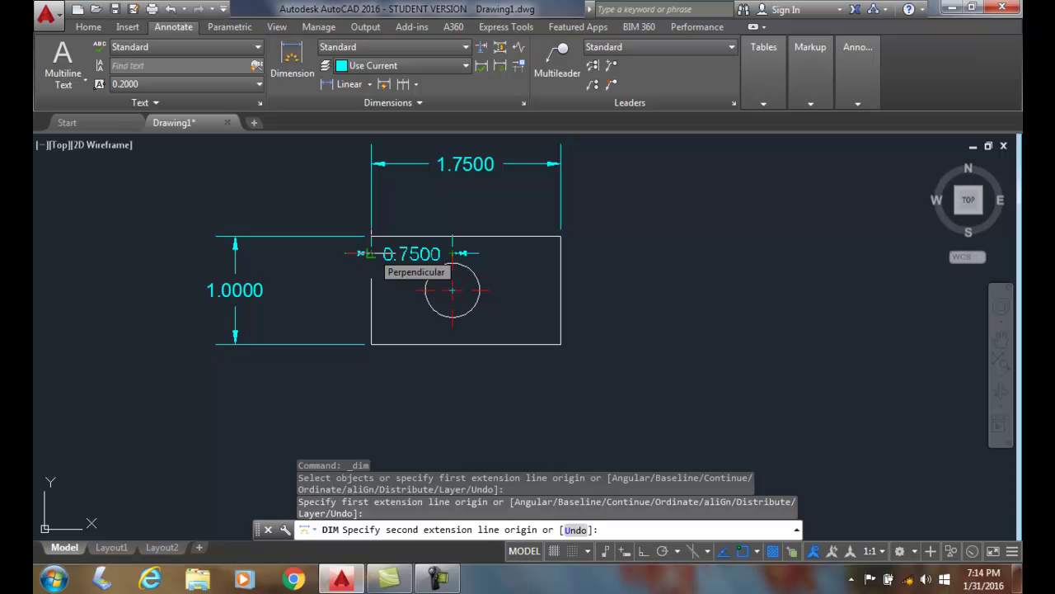
pyautogui.click(370, 254)
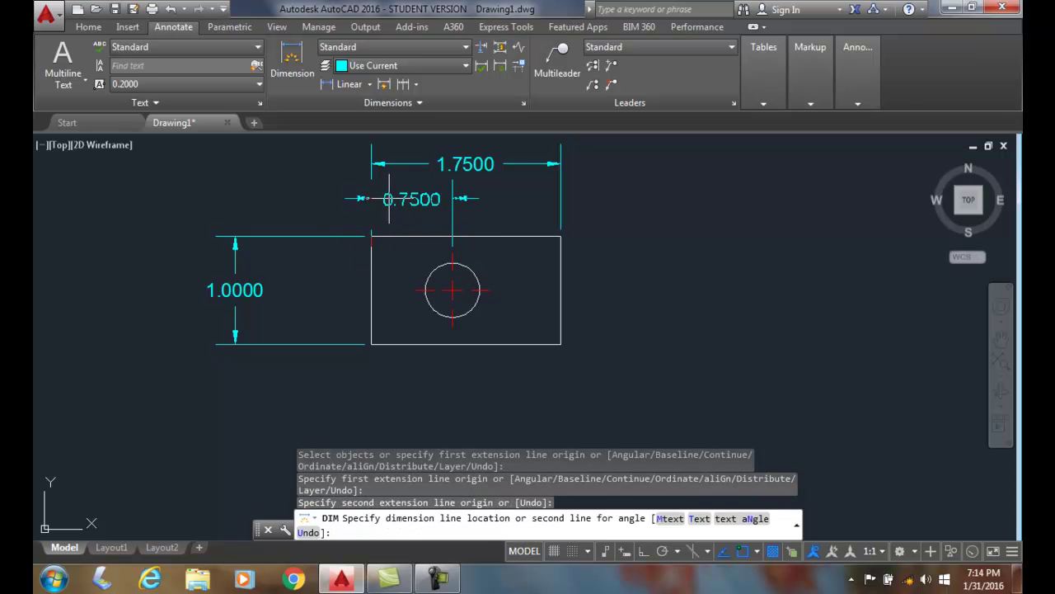
pyautogui.click(389, 198)
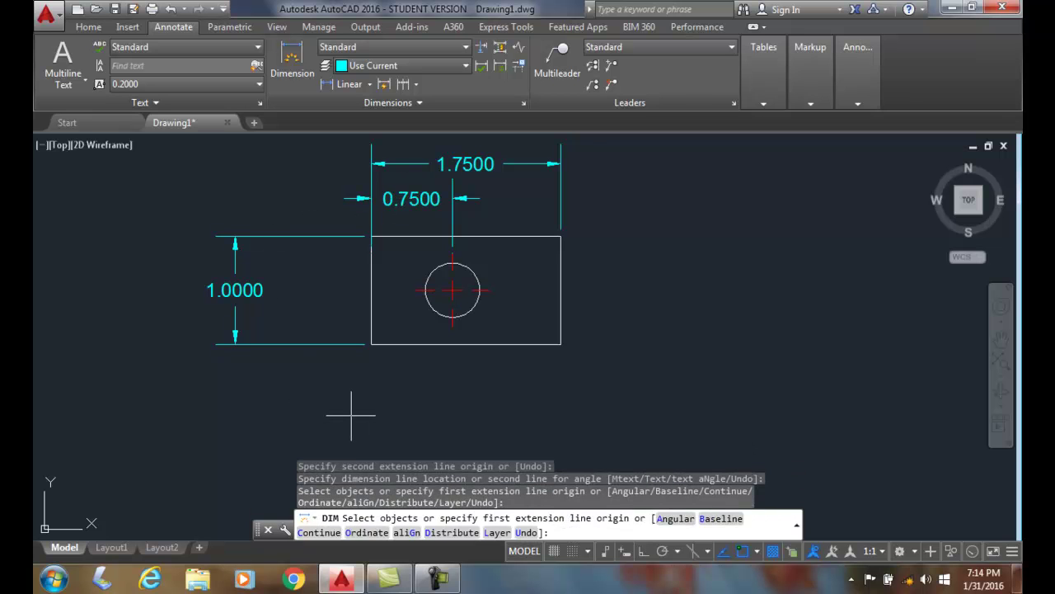
pyautogui.press('Escape')
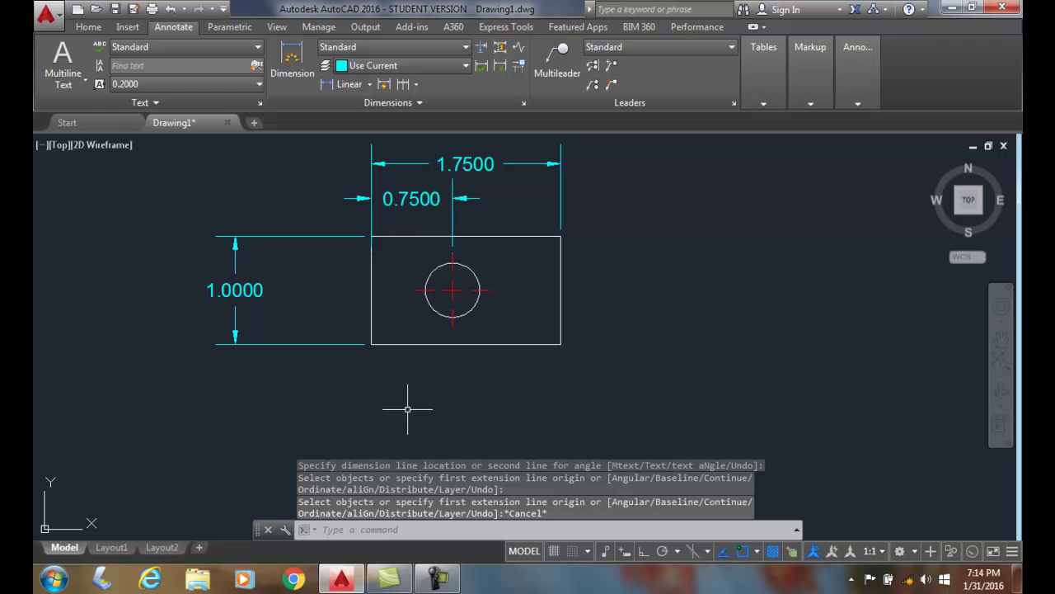
pyautogui.click(292, 61)
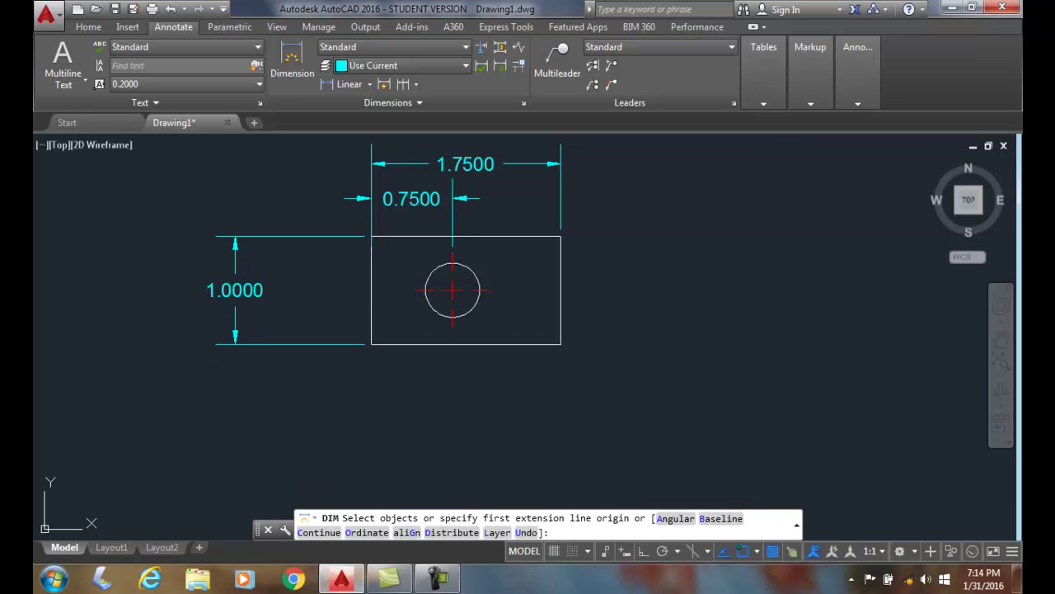
pyautogui.click(415, 290)
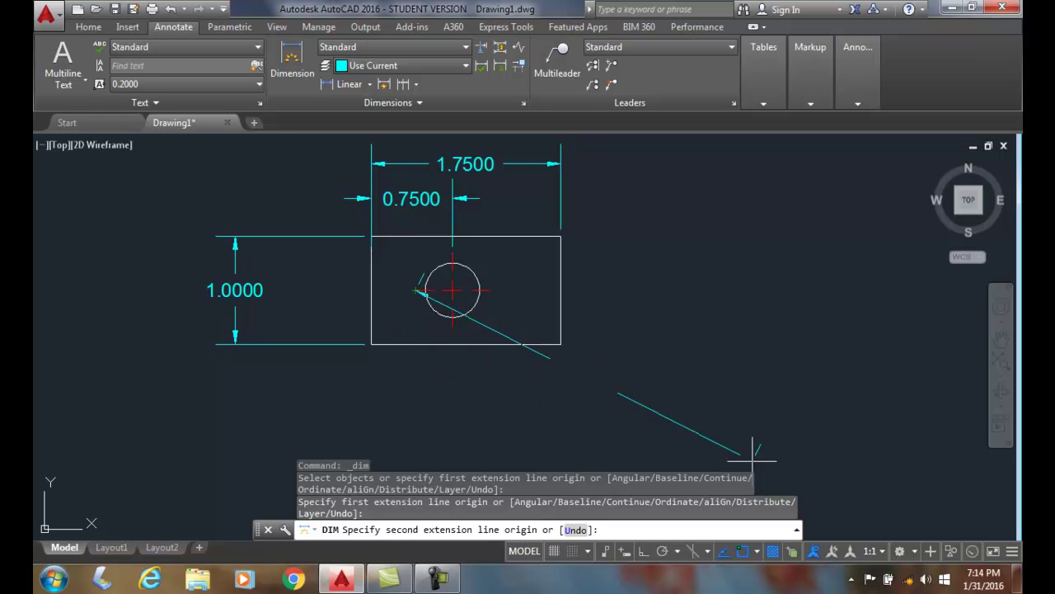
pyautogui.click(757, 552)
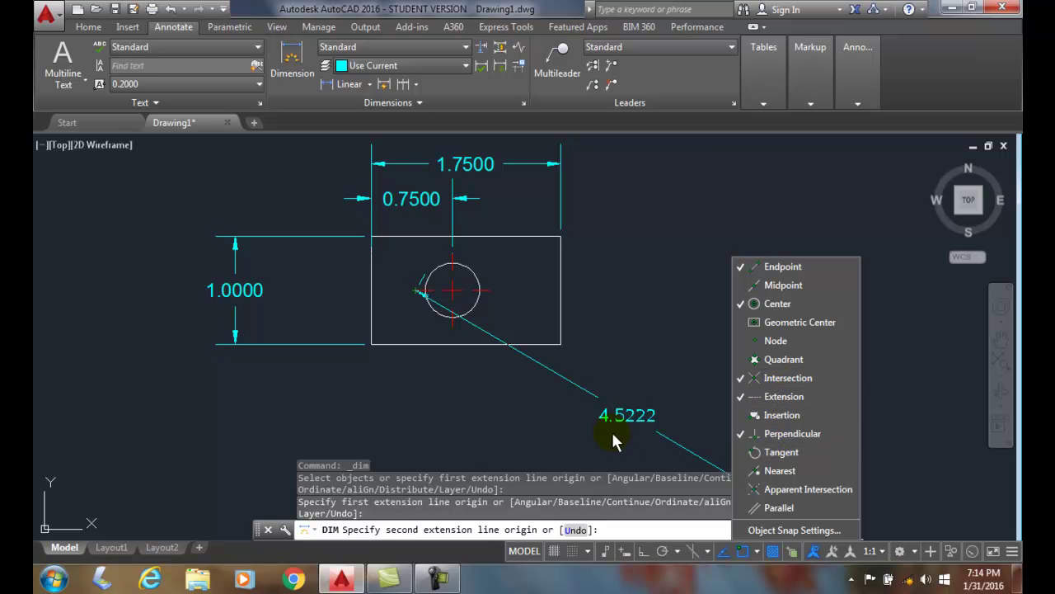
pyautogui.press('Escape')
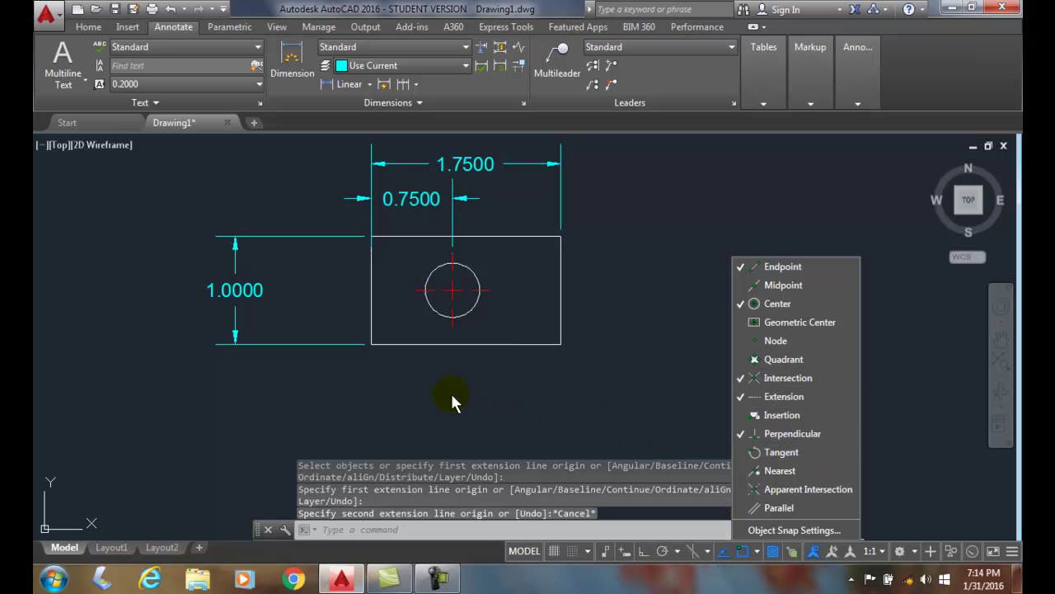
pyautogui.press('Escape')
pyautogui.press('Escape')
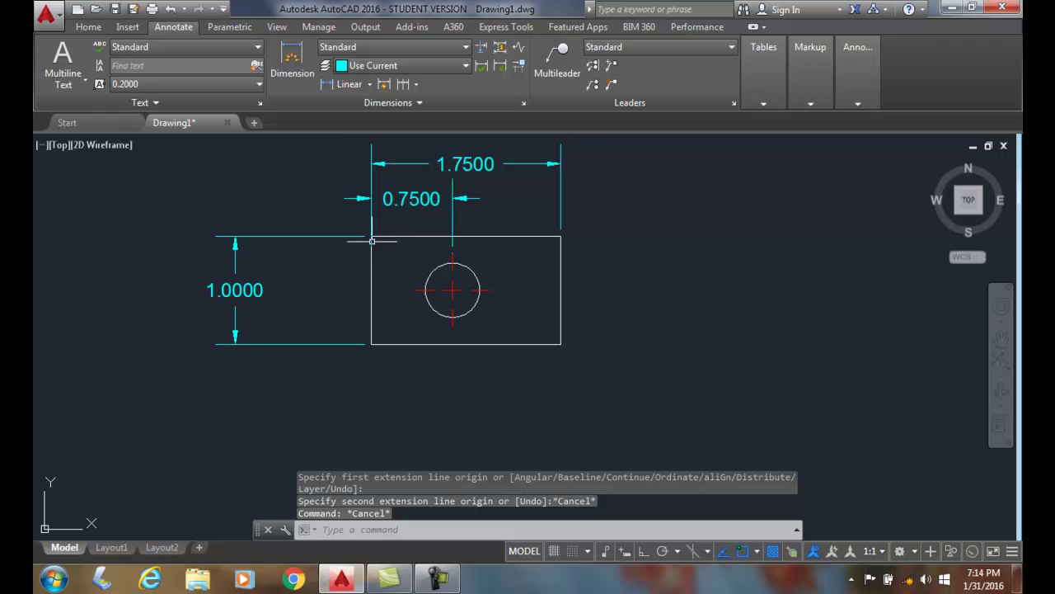
# - Add a vertical 0.5000 dimension from the circle's horizontal centre line down to the bottom edge
pyautogui.click(294, 73)
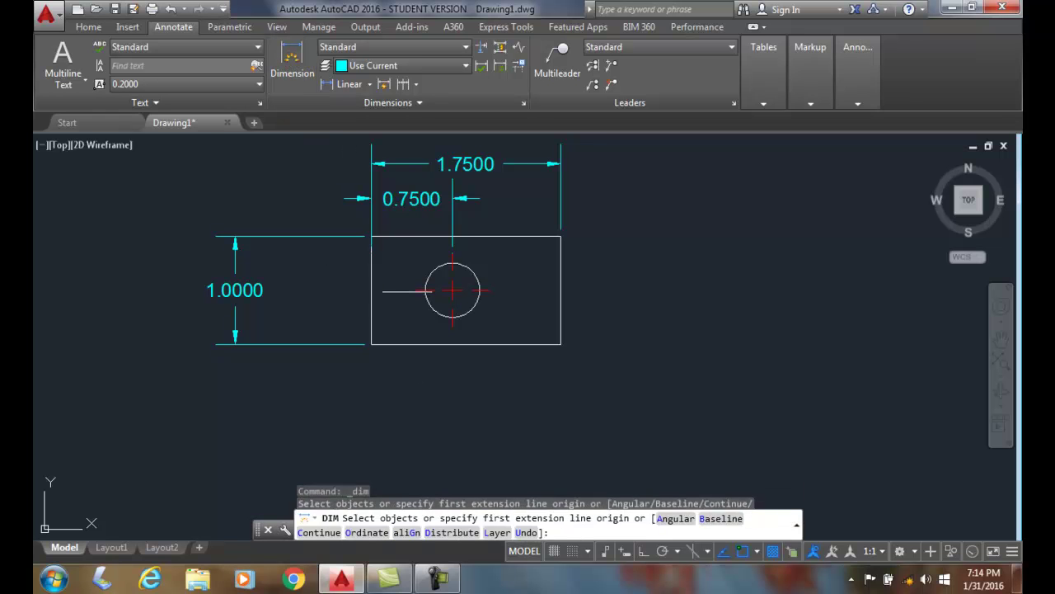
pyautogui.click(415, 290)
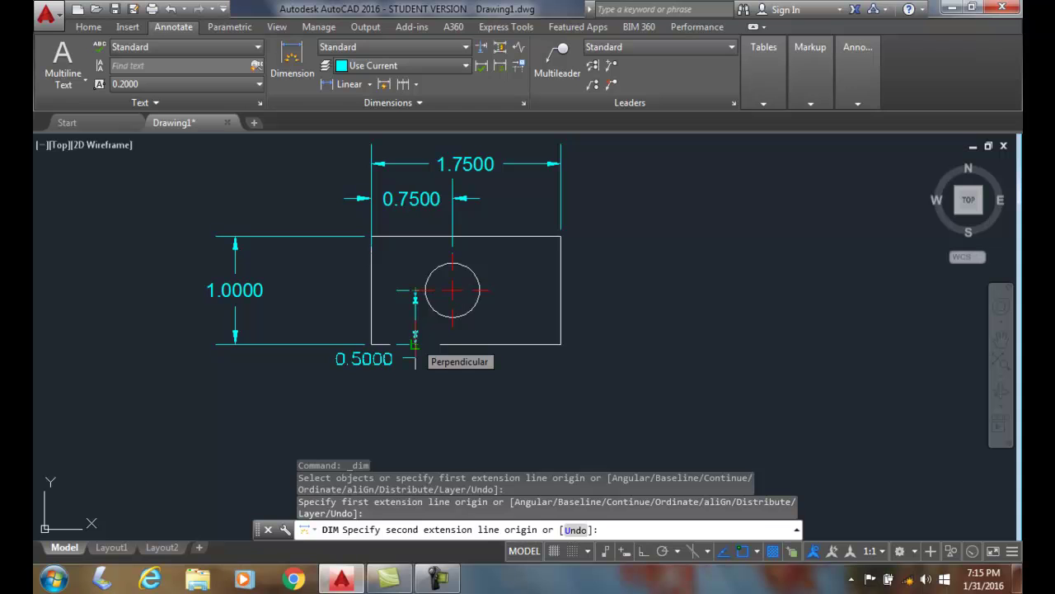
pyautogui.click(414, 343)
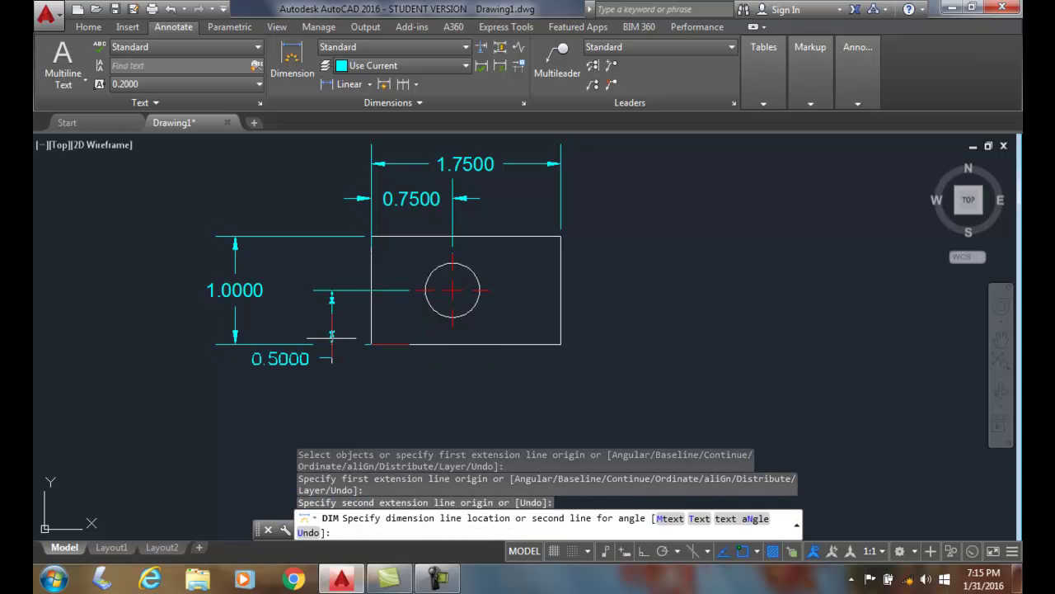
pyautogui.click(332, 336)
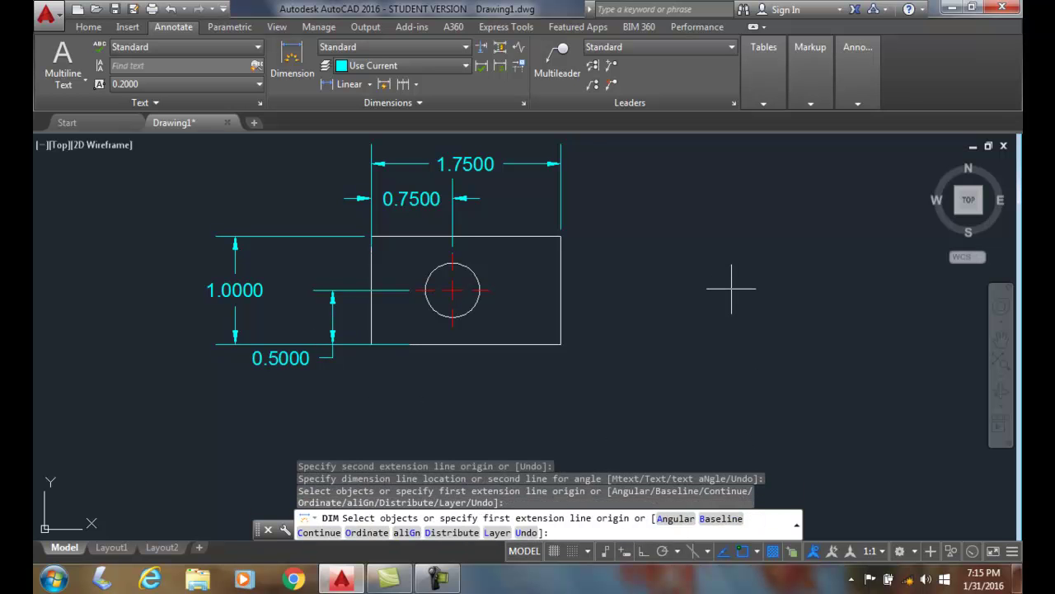
pyautogui.press('Escape')
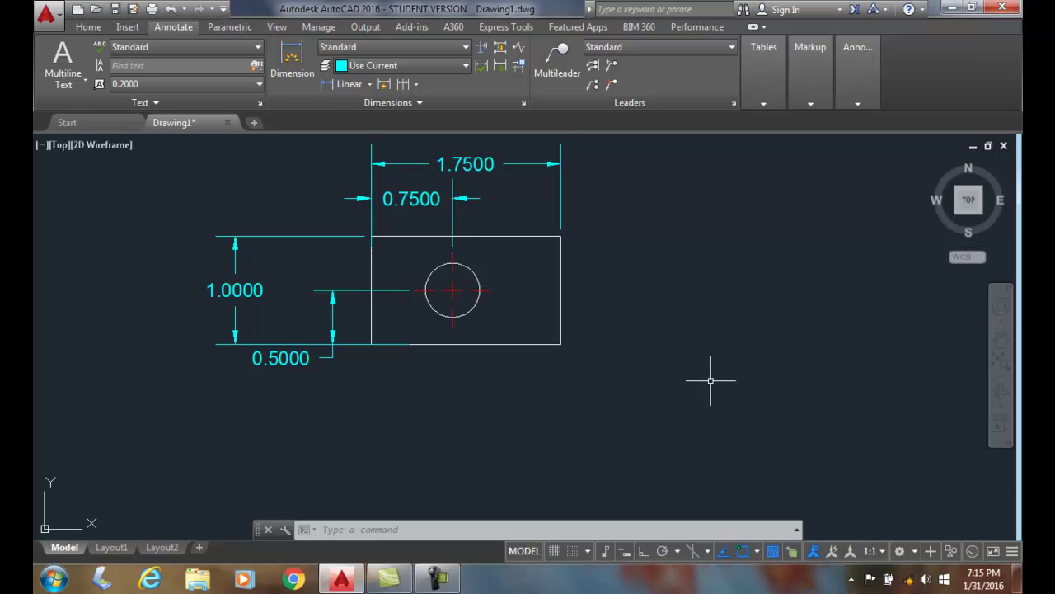
pyautogui.click(294, 55)
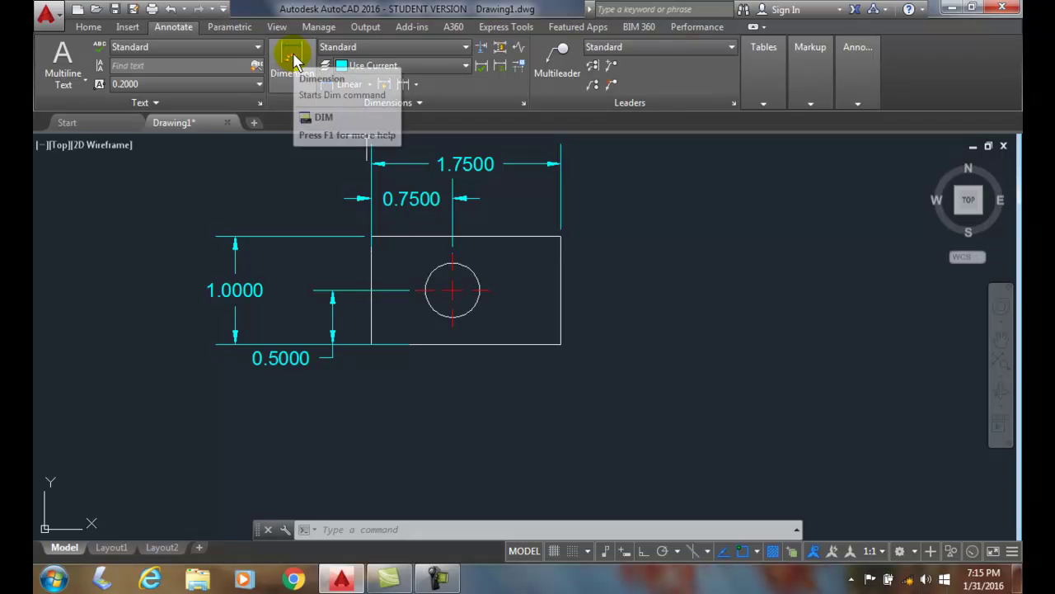